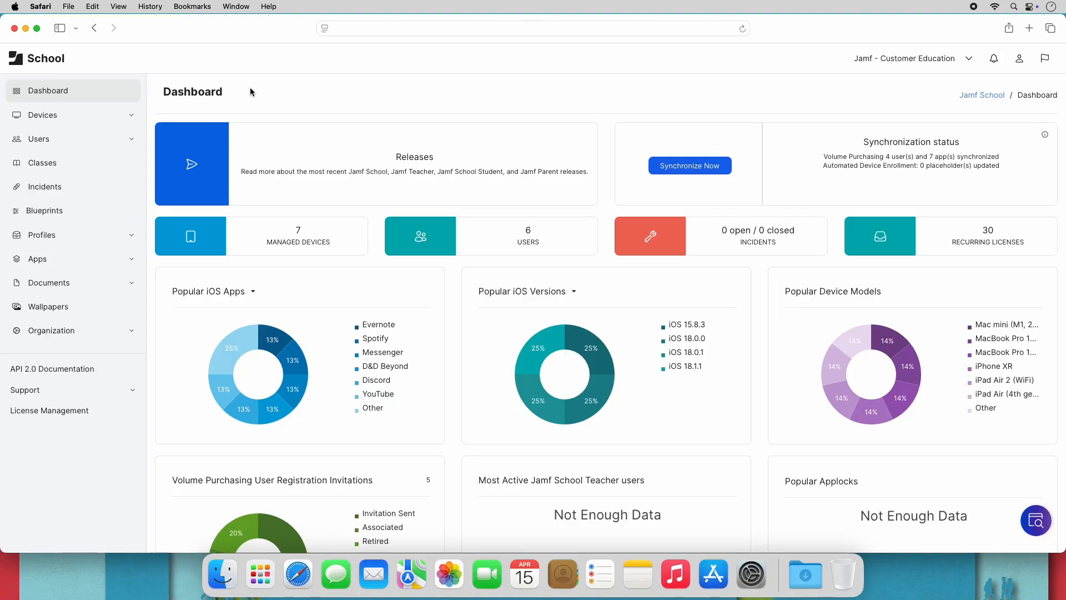
Step: Set the Shared iPad organization name to Gertland School District in the organization settings and save it
click(87, 330)
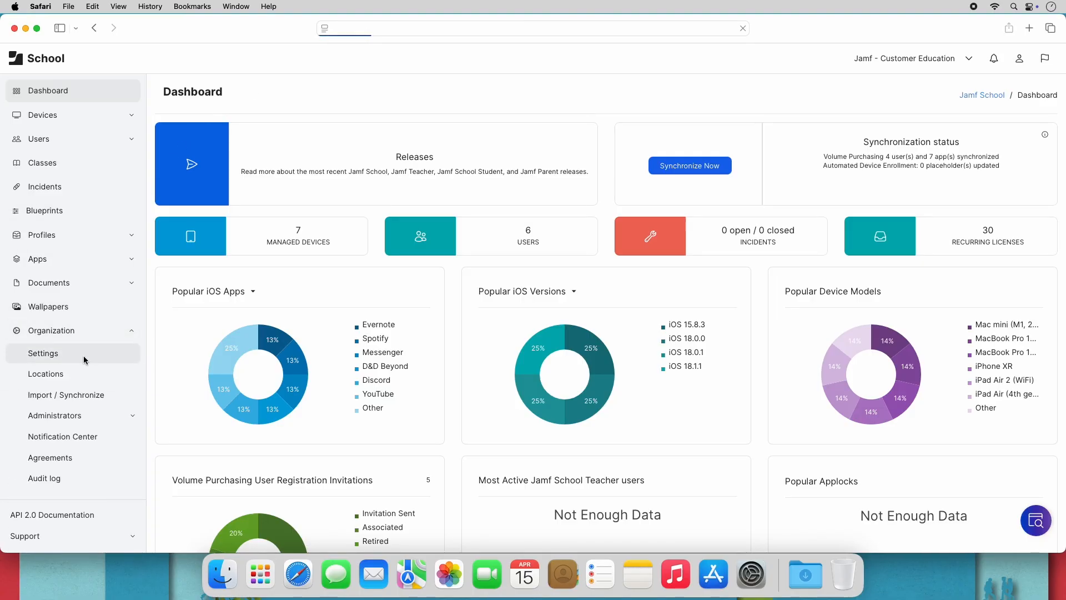
click(86, 358)
click(211, 398)
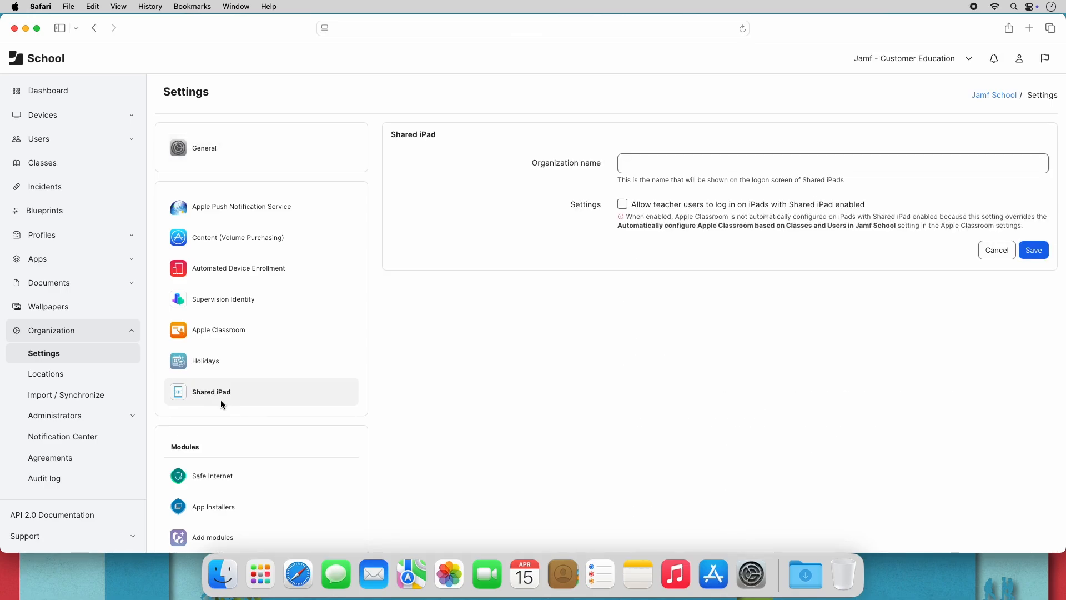
click(691, 168)
text(Ger)
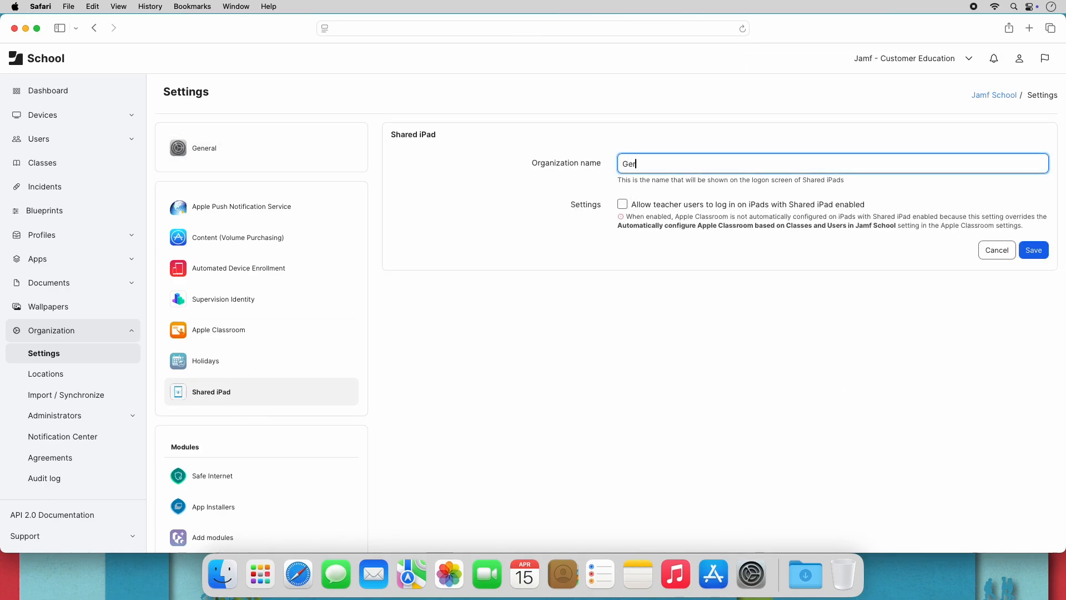
text(tland School District)
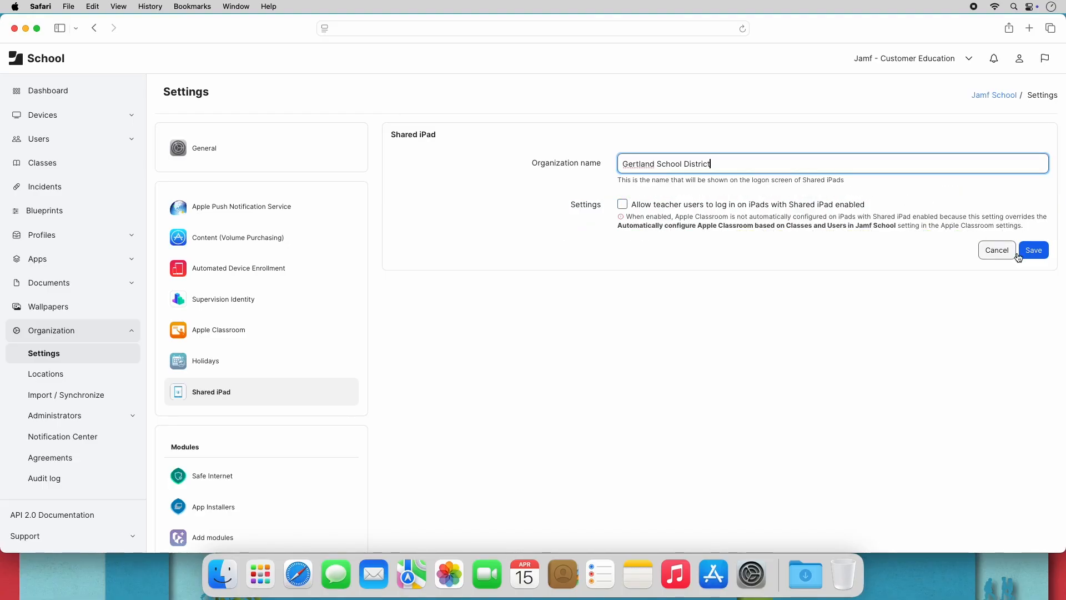
click(1040, 257)
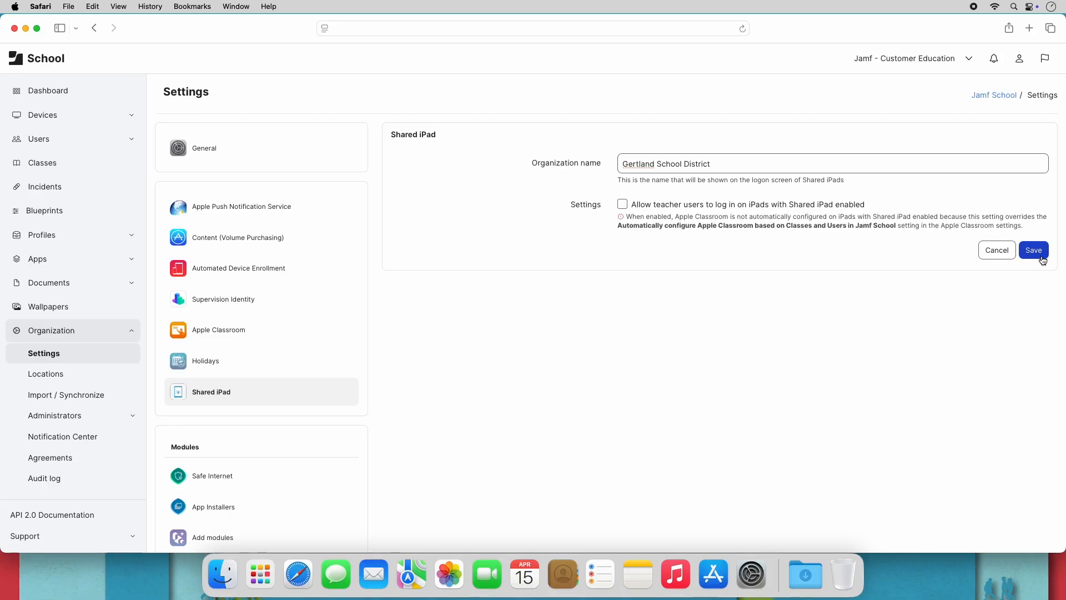
Step: Start a new iOS Automated Device Enrollment profile and name it Shared iPads
click(114, 233)
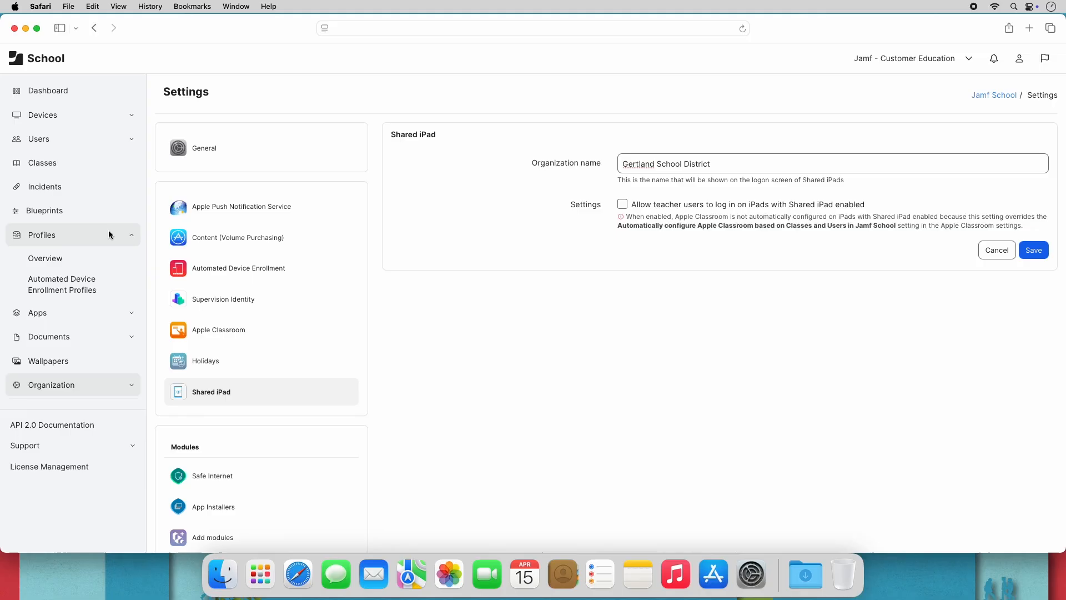
click(111, 286)
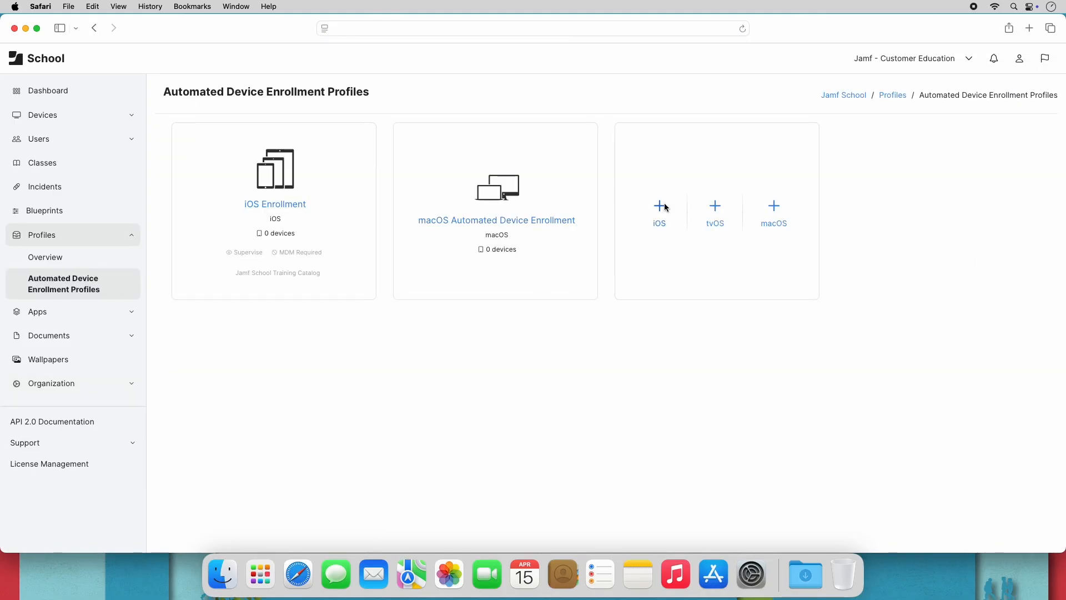
click(665, 207)
click(613, 121)
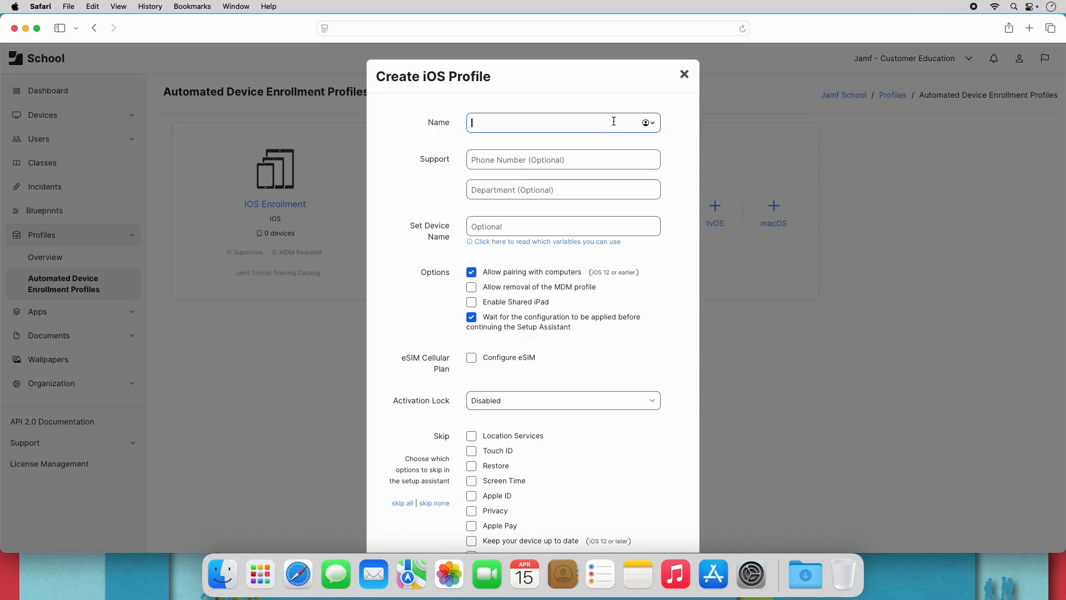
text(Shared iPads)
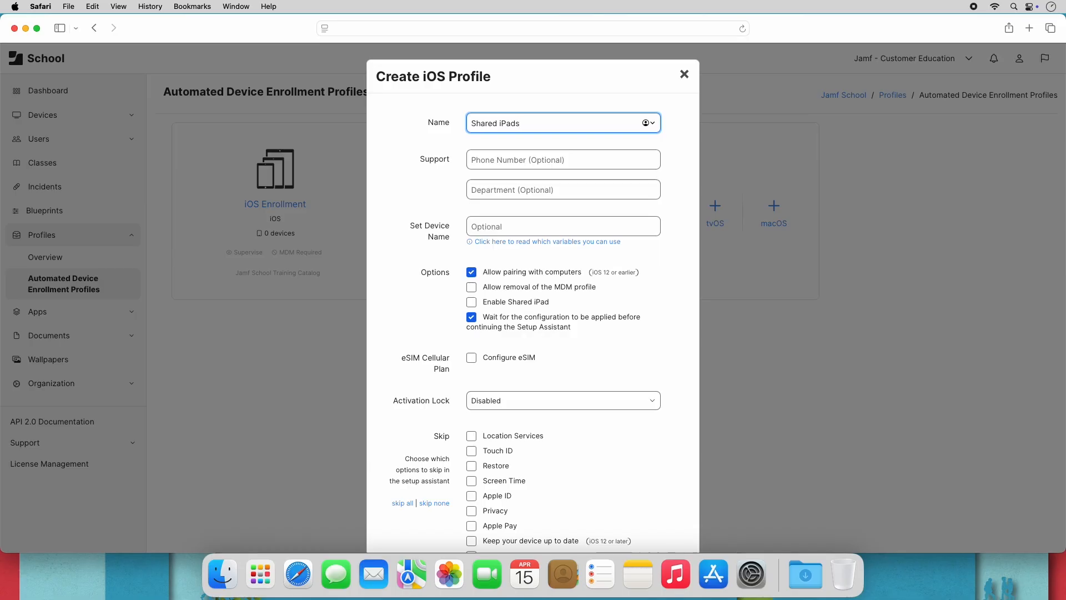
Step: Enter the support phone number and set the support department to Gertland IT Department
click(607, 159)
text(867-5309)
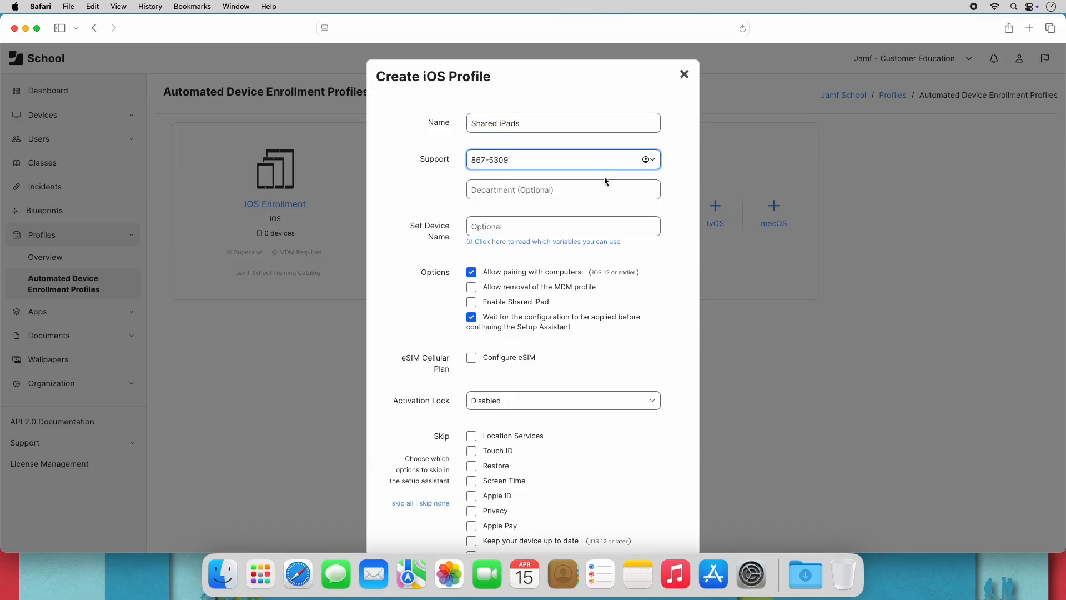
click(608, 183)
text(Gertland IT Department)
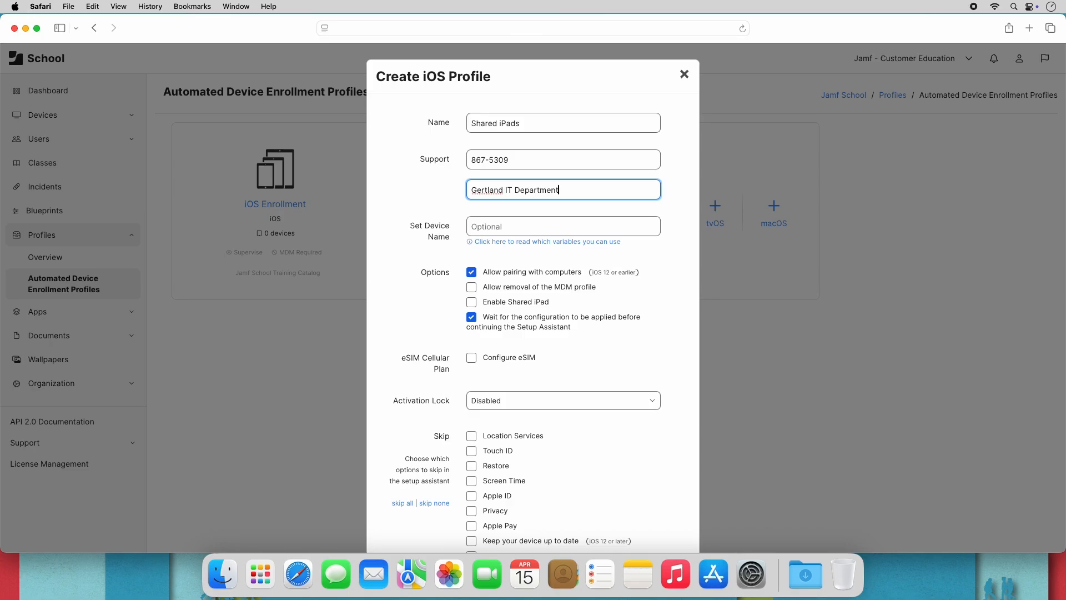
Step: Set the profile's device name to the variable %AssetTag% and enable Shared iPad
click(586, 224)
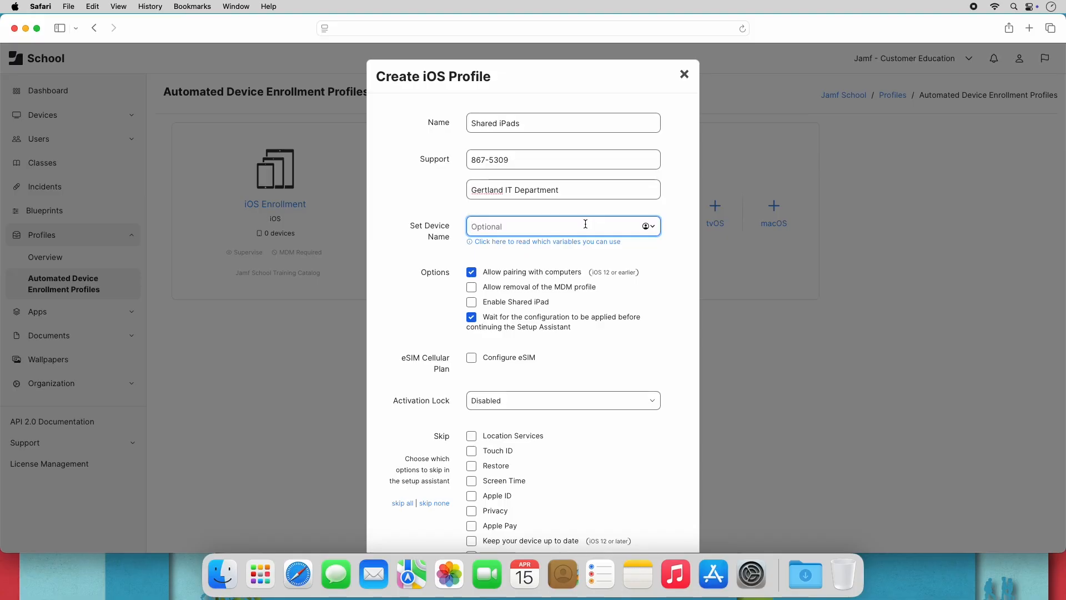
text(%AssetTag%)
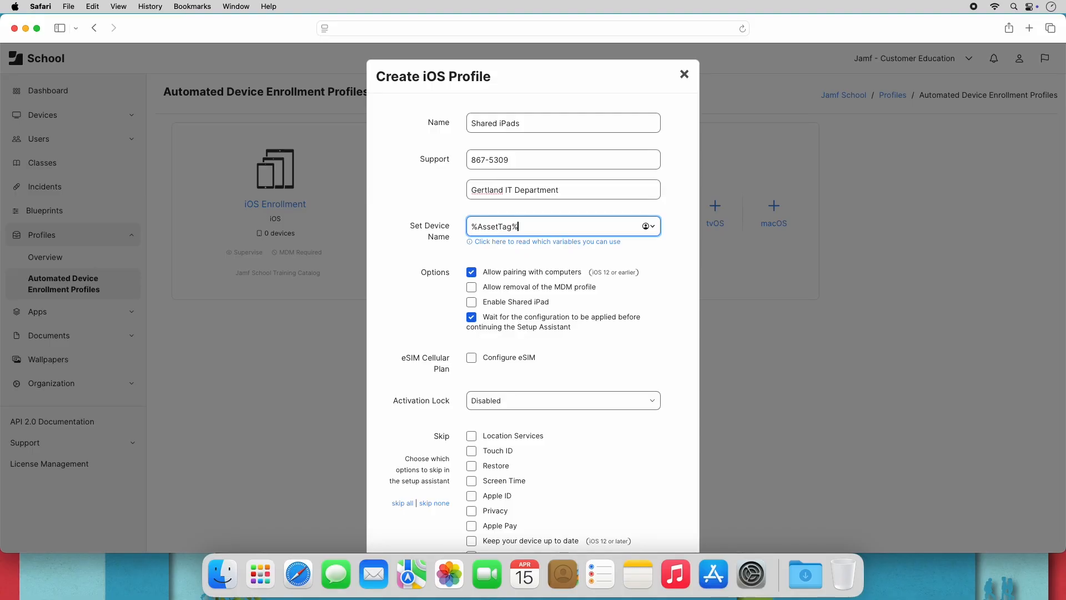
click(471, 303)
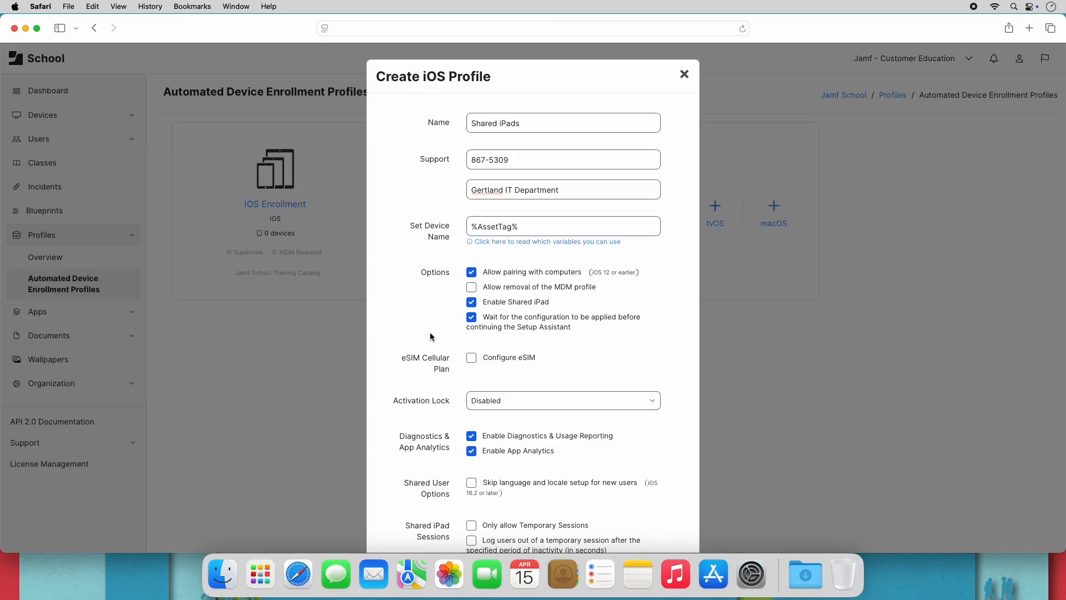
Step: Enable automatic logout after 600 seconds of inactivity for both temporary sessions and regular Shared iPad sessions
scroll(430, 335, down, 5)
scroll(430, 336, down, 3)
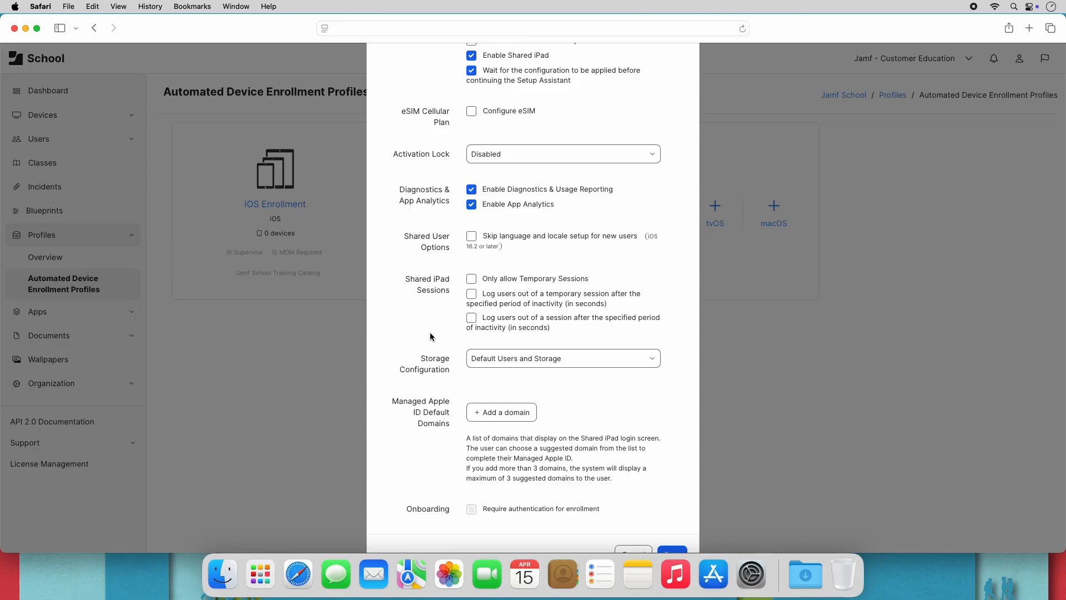
click(471, 294)
click(491, 316)
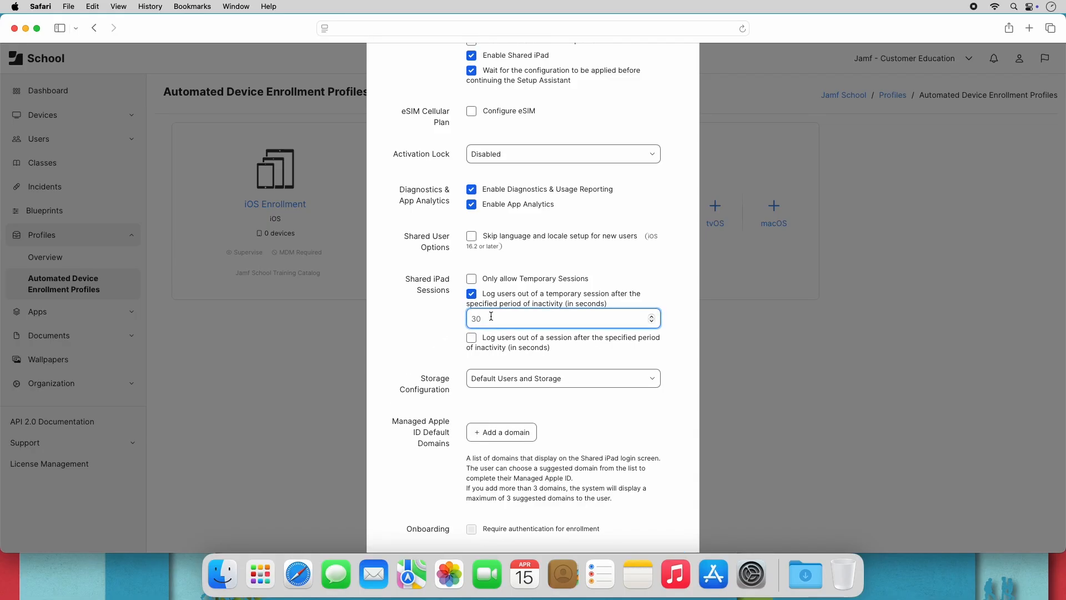
text(600)
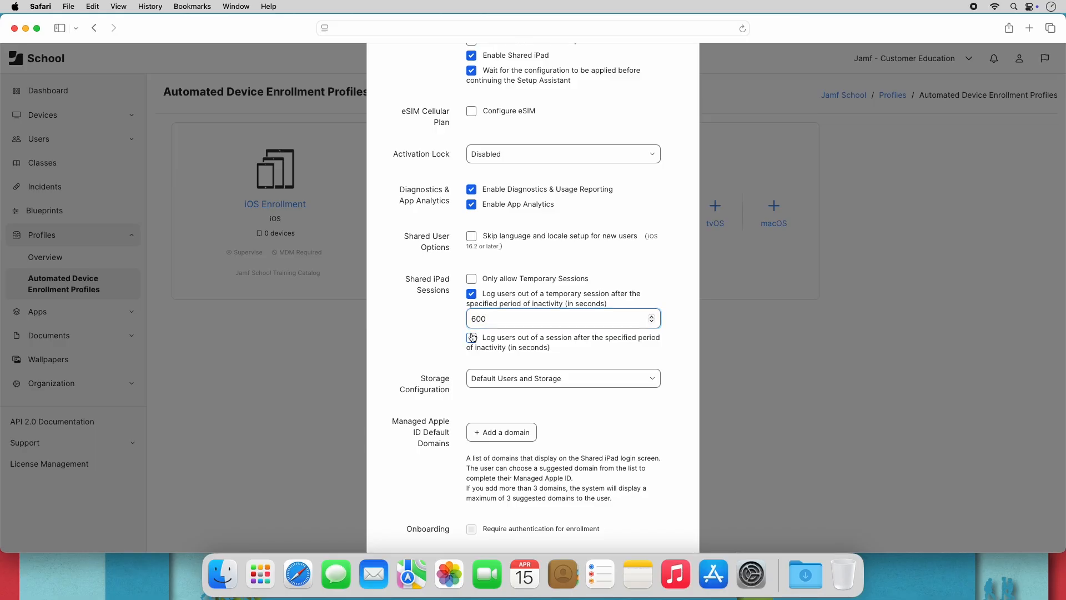
click(472, 337)
click(488, 361)
text(600)
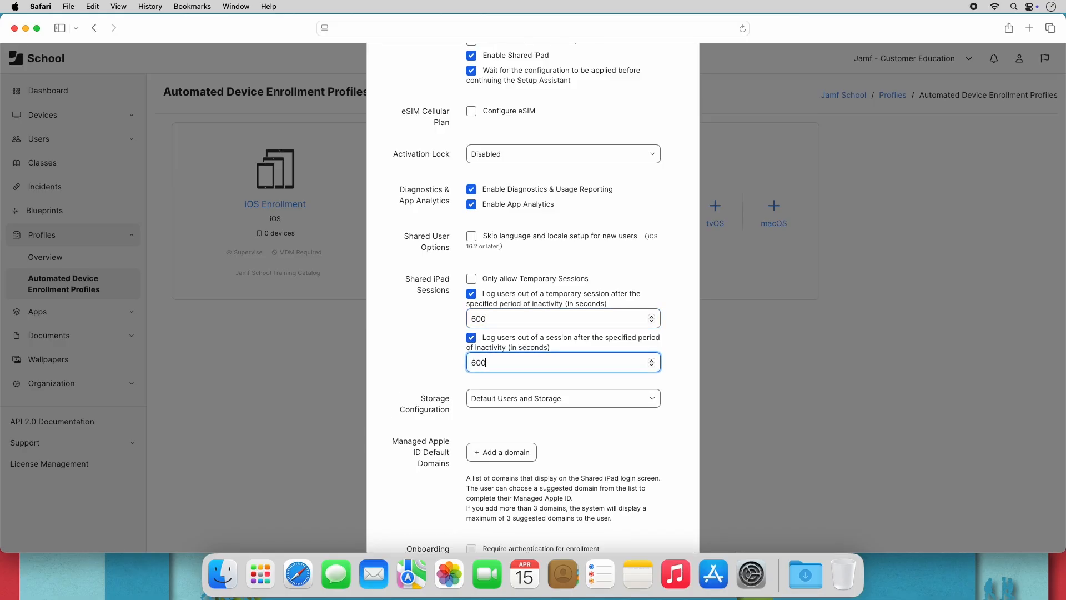
Step: Try the Resident Users and Storage Quota storage configurations, view the quota sizes, and return to Default Users and Storage
scroll(488, 360, down, 3)
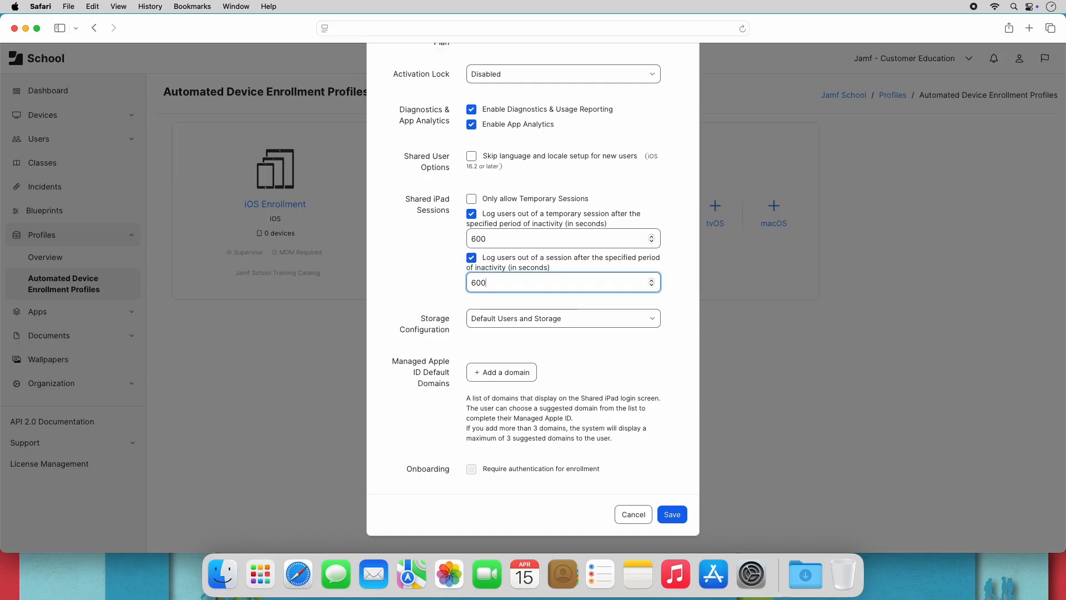
click(518, 317)
click(518, 328)
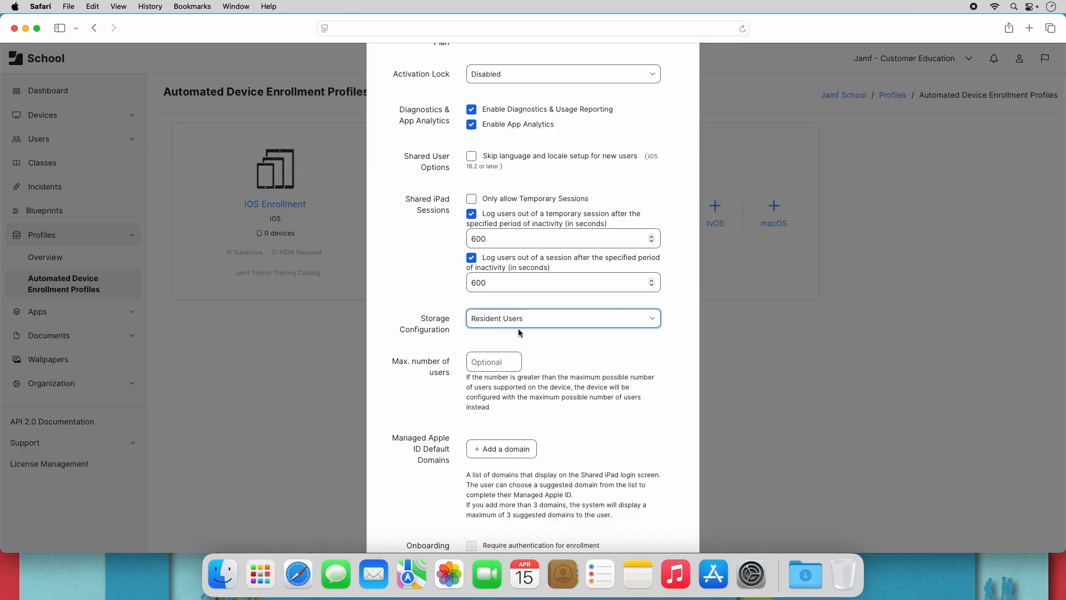
click(518, 327)
click(519, 330)
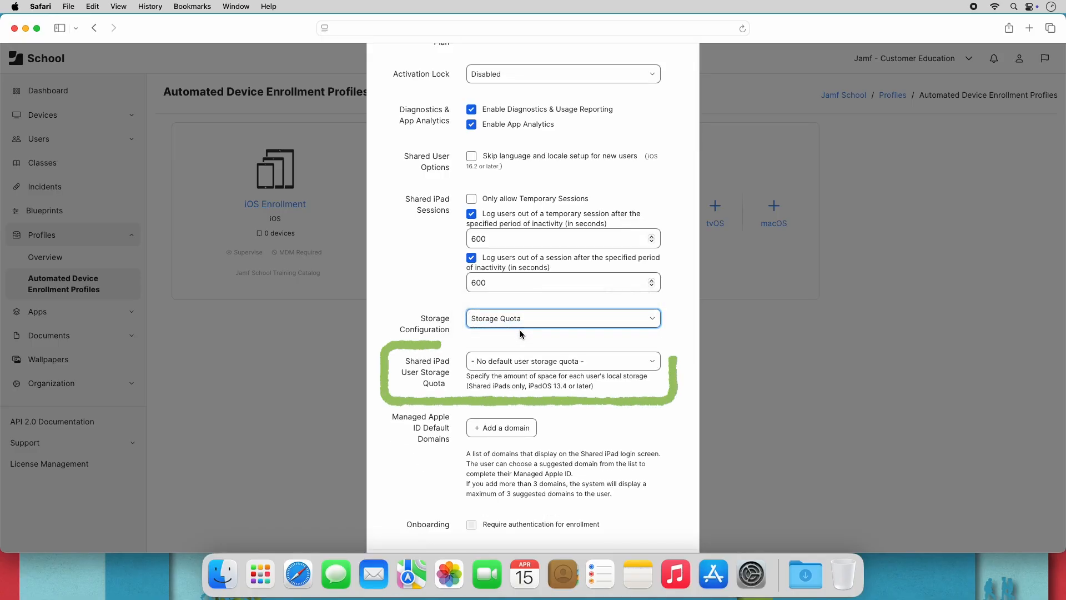
click(529, 361)
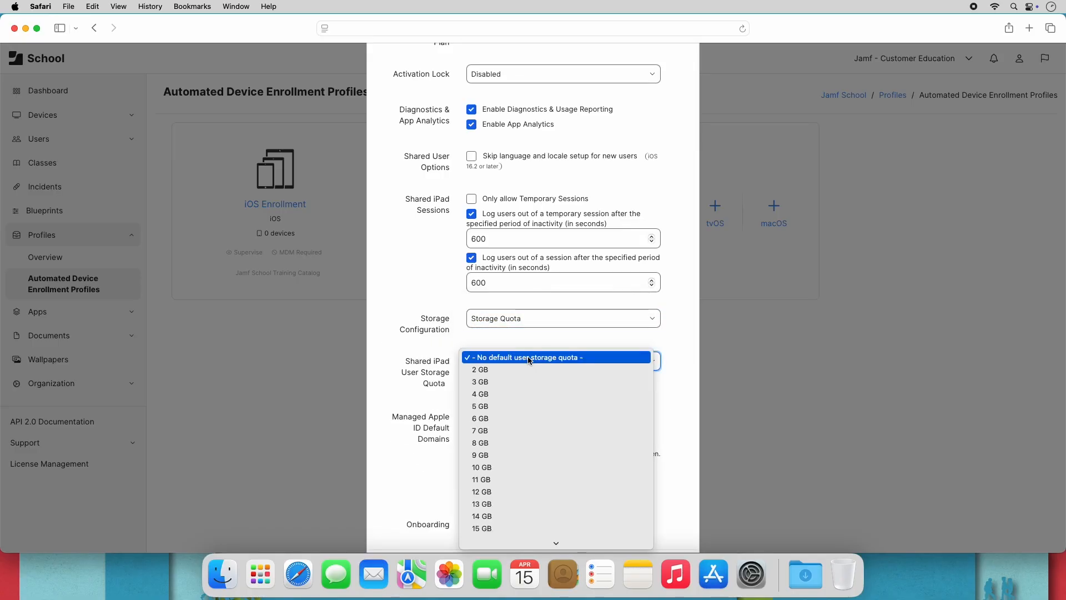
click(533, 356)
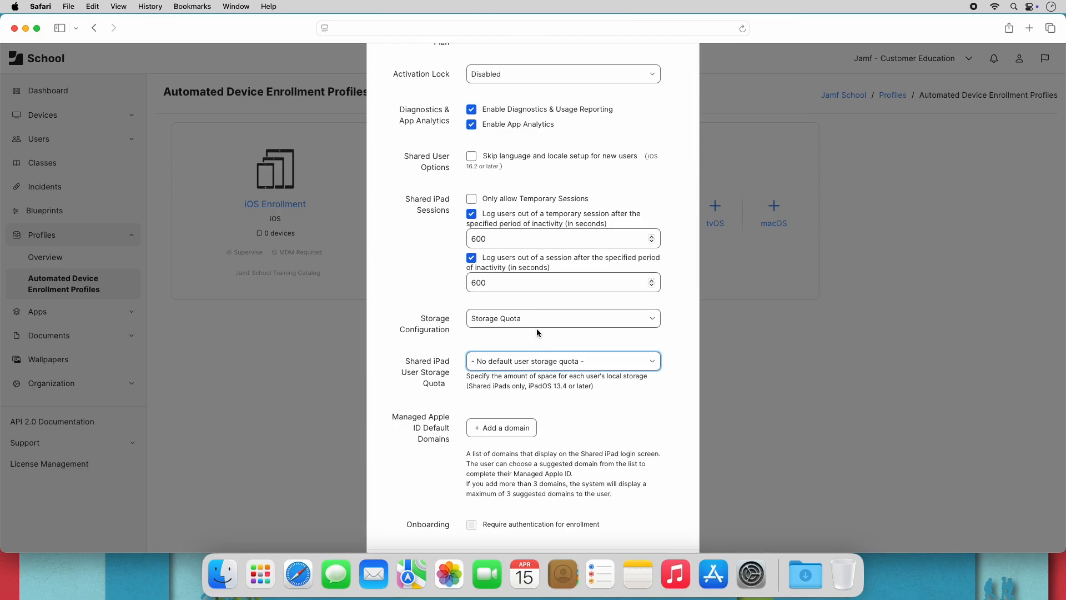
click(538, 321)
click(539, 290)
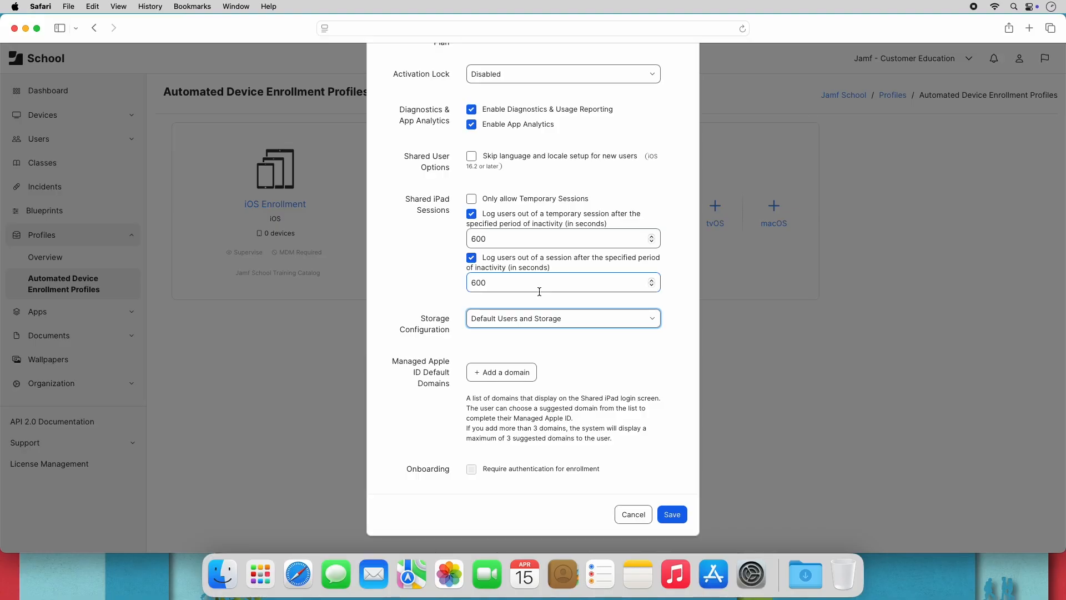
Step: Save the new profile and make it the default for iOS devices from the Gertland School District - Shared iPads enrollment account
click(672, 514)
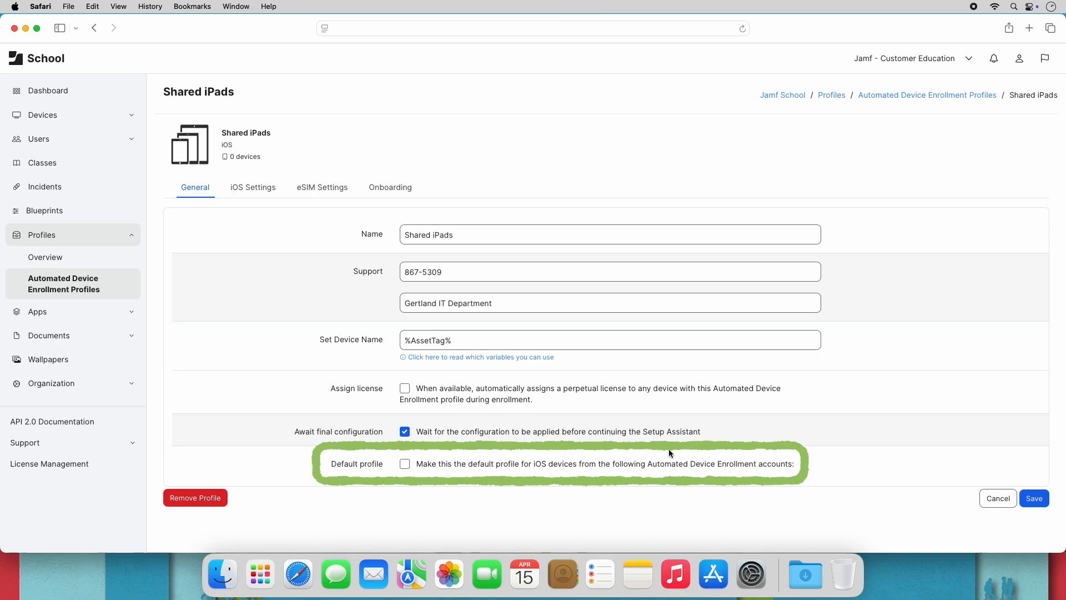
click(404, 466)
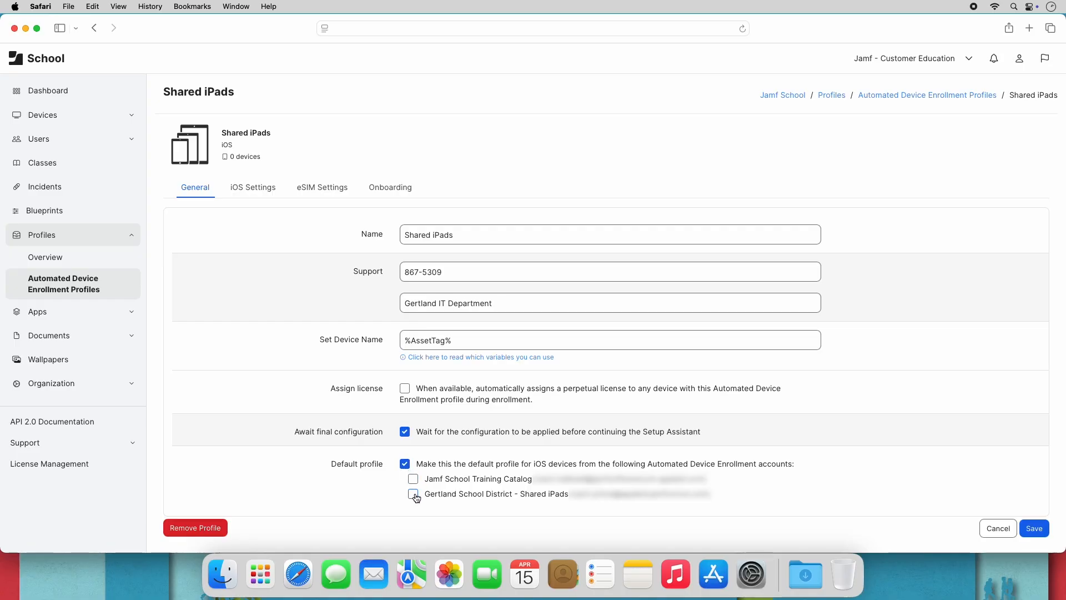
click(414, 495)
click(1033, 529)
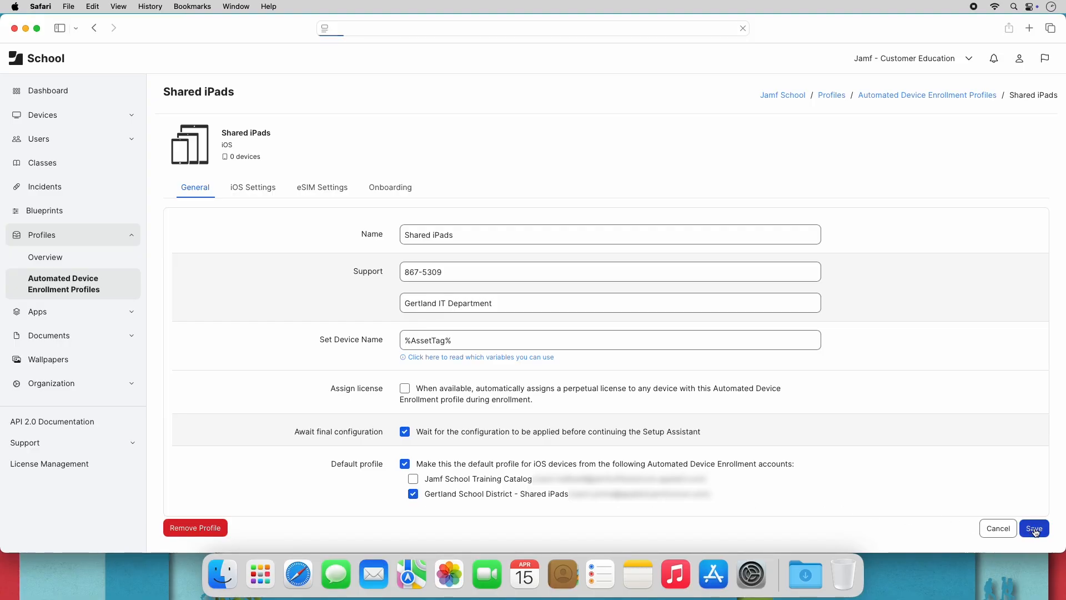